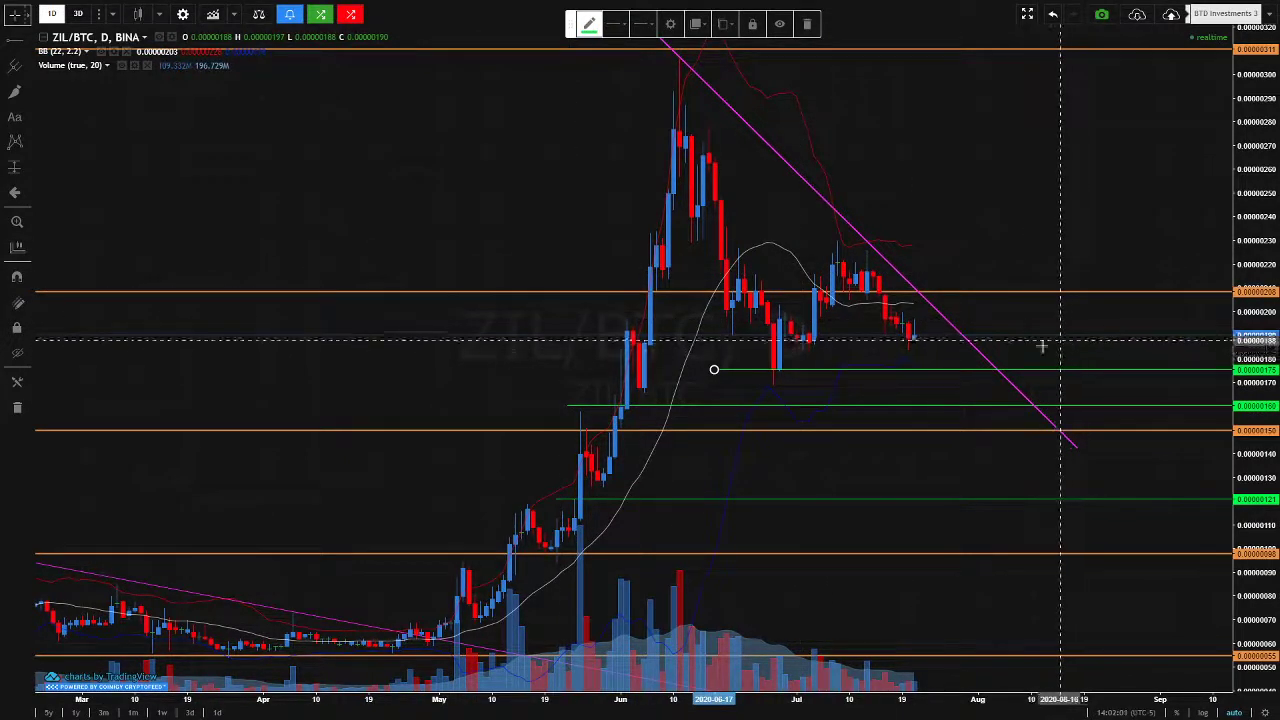
Deselect the green support line and zoom out the ZIL/BTC daily chart to show history back to early 2019
{"action": "left_click", "coordinate": [1057, 240]}
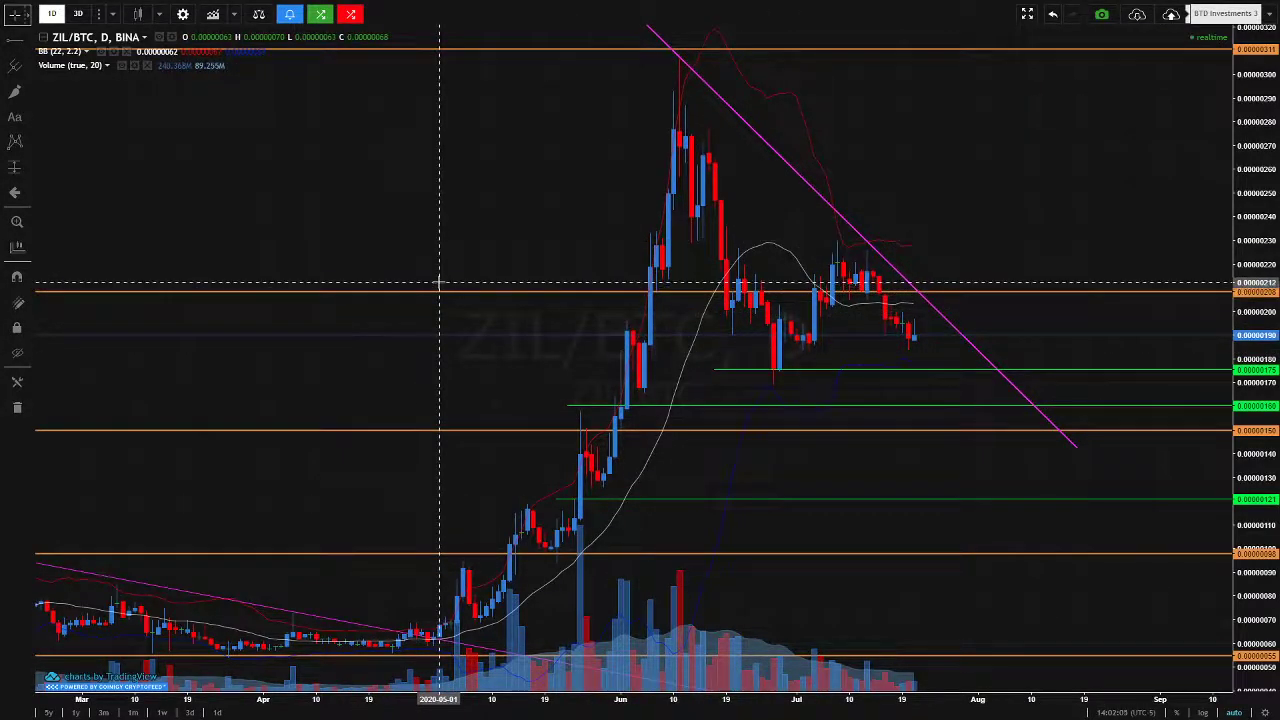
{"action": "scroll", "coordinate": [436, 283], "scroll_direction": "down", "scroll_amount": 2}
{"action": "scroll", "coordinate": [474, 277], "scroll_direction": "down", "scroll_amount": 5}
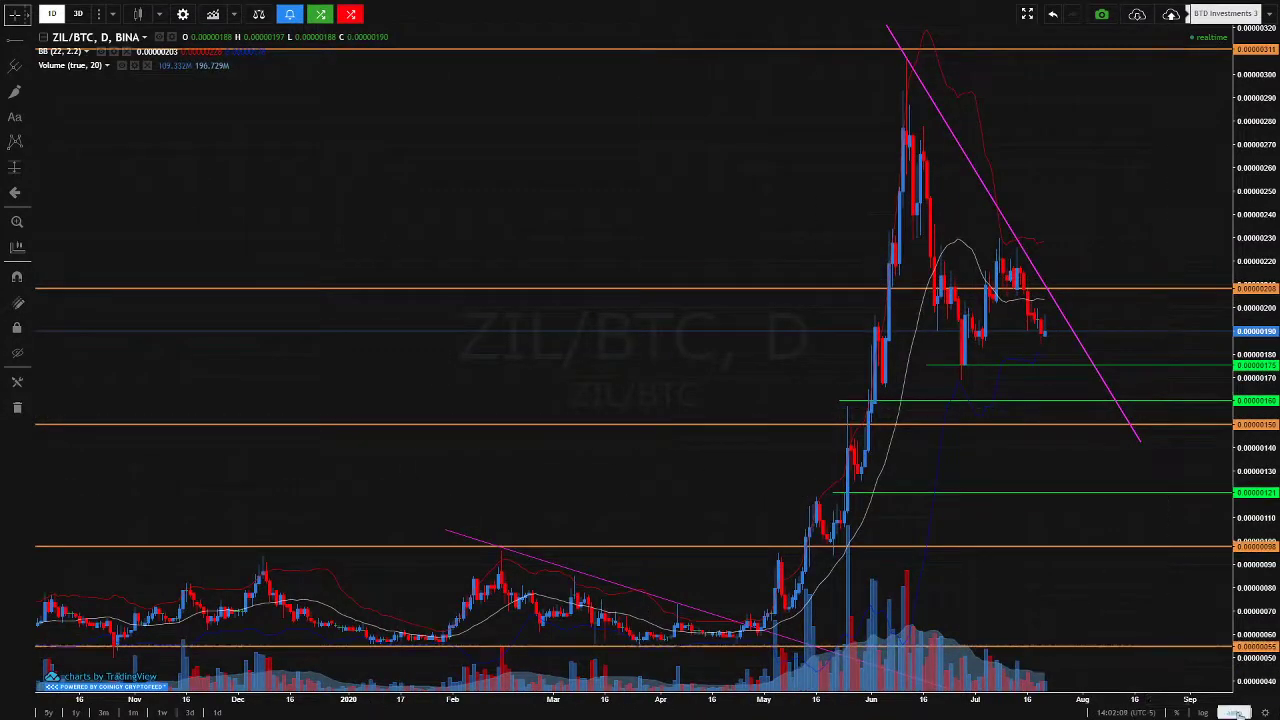
{"action": "left_click_drag", "start_coordinate": [1051, 517], "coordinate": [986, 470]}
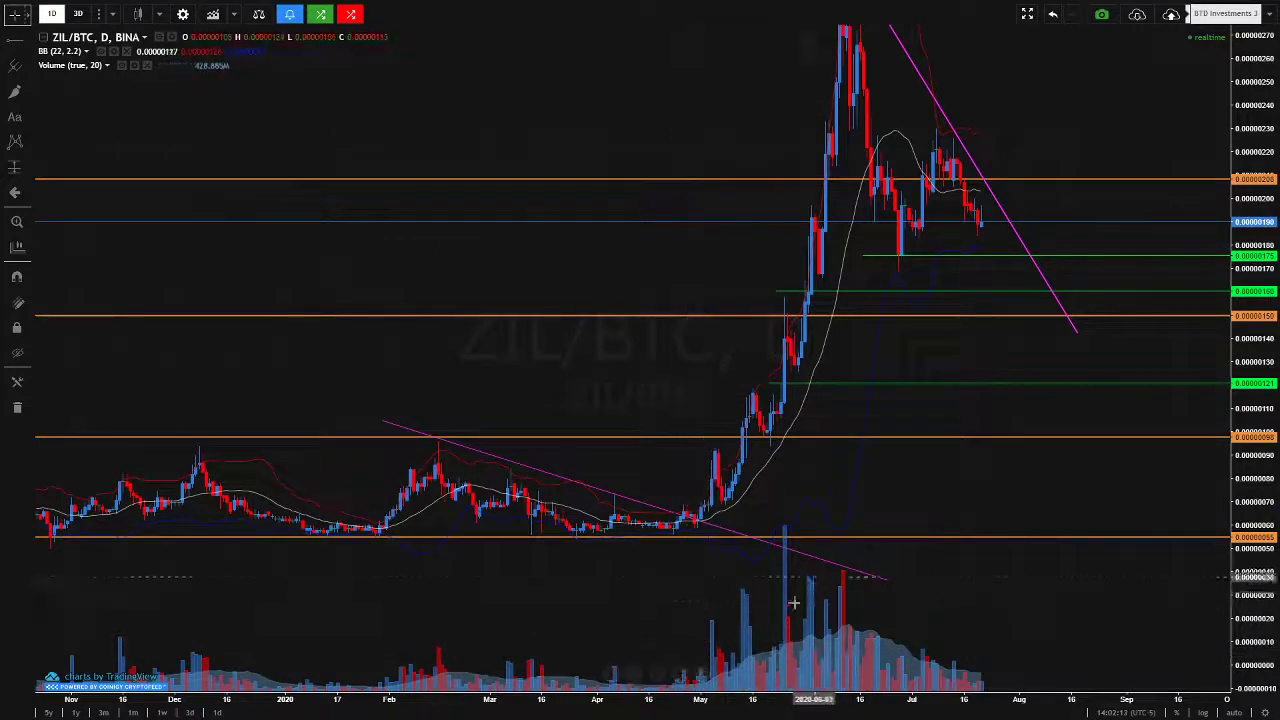
{"action": "left_click_drag", "start_coordinate": [994, 486], "coordinate": [942, 583]}
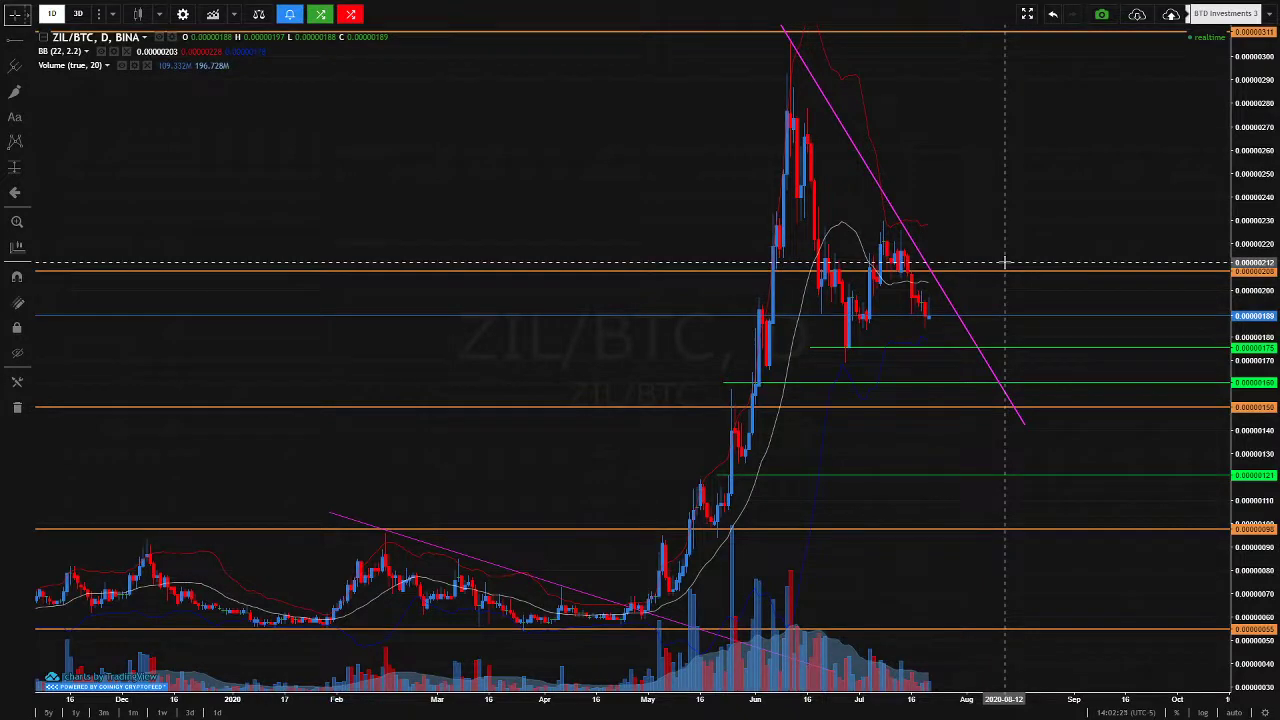
{"action": "scroll", "coordinate": [1012, 258], "scroll_direction": "down", "scroll_amount": 3}
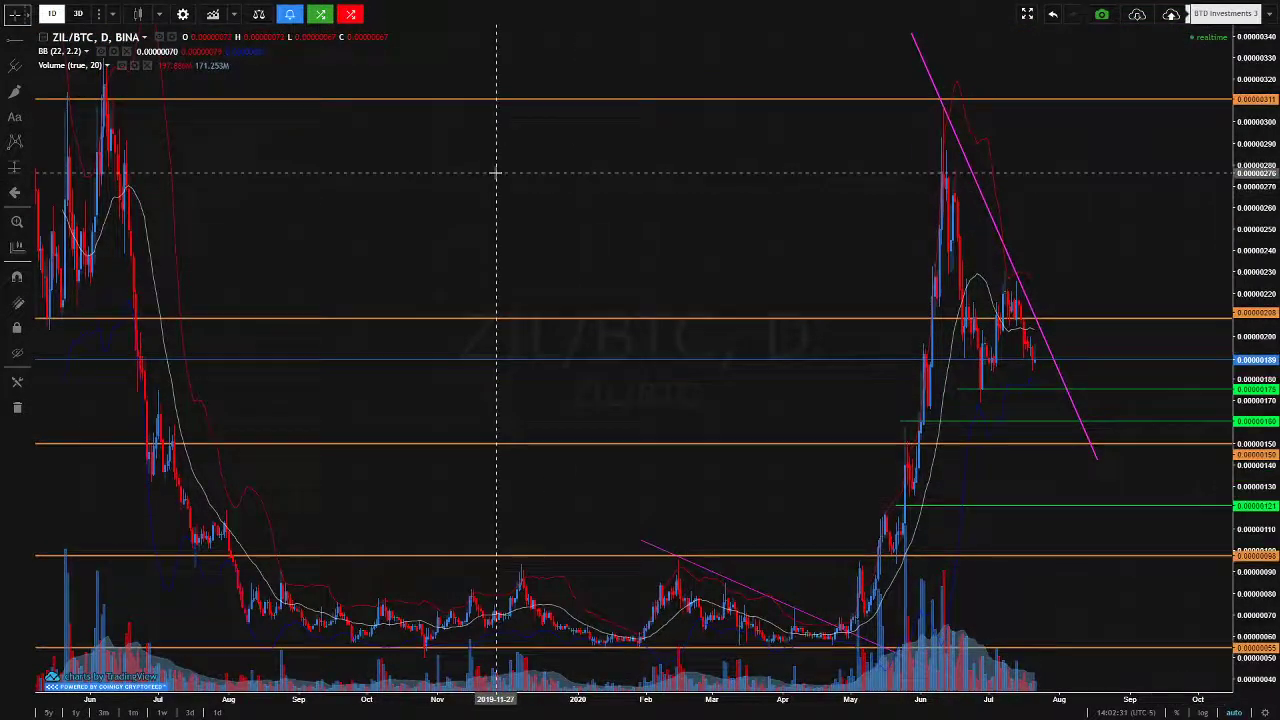
{"action": "scroll", "coordinate": [497, 171], "scroll_direction": "down", "scroll_amount": 3}
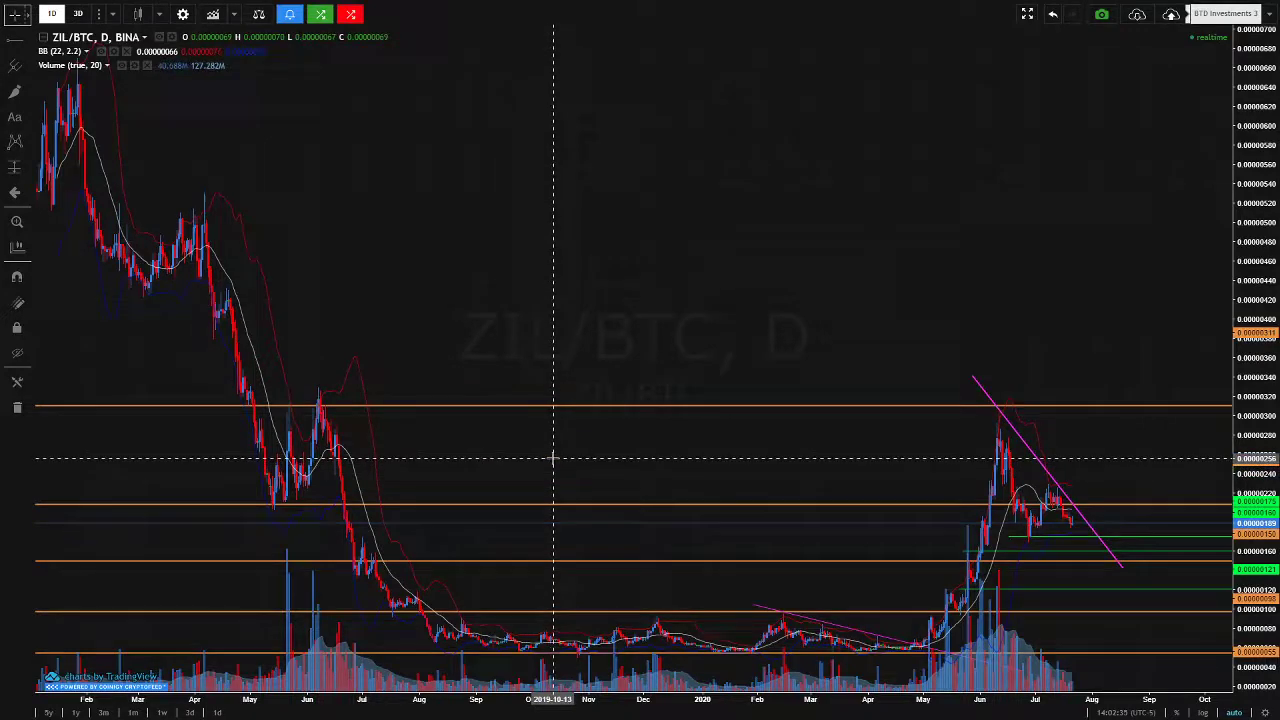
{"action": "left_click", "coordinate": [397, 411]}
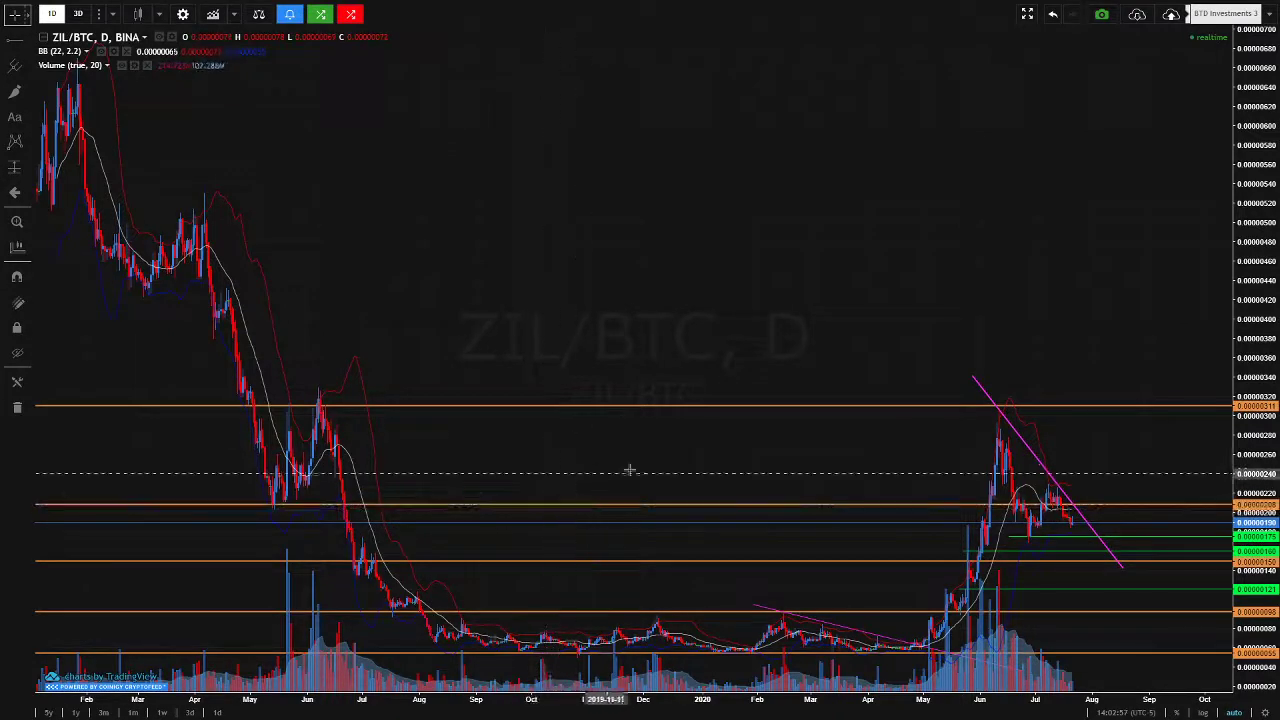
Zoom in on the May–August spike and select the green support line at 0.00000175
{"action": "scroll", "coordinate": [778, 469], "scroll_direction": "up", "scroll_amount": 3}
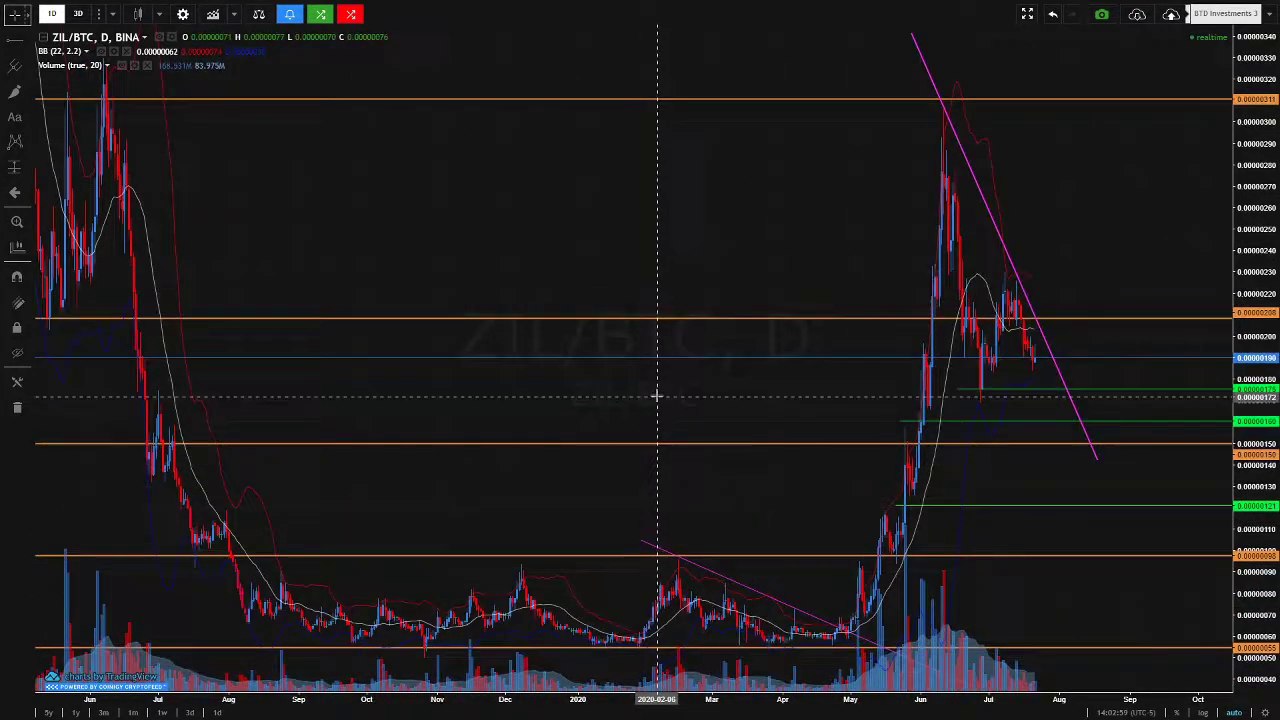
{"action": "scroll", "coordinate": [686, 377], "scroll_direction": "up", "scroll_amount": 2}
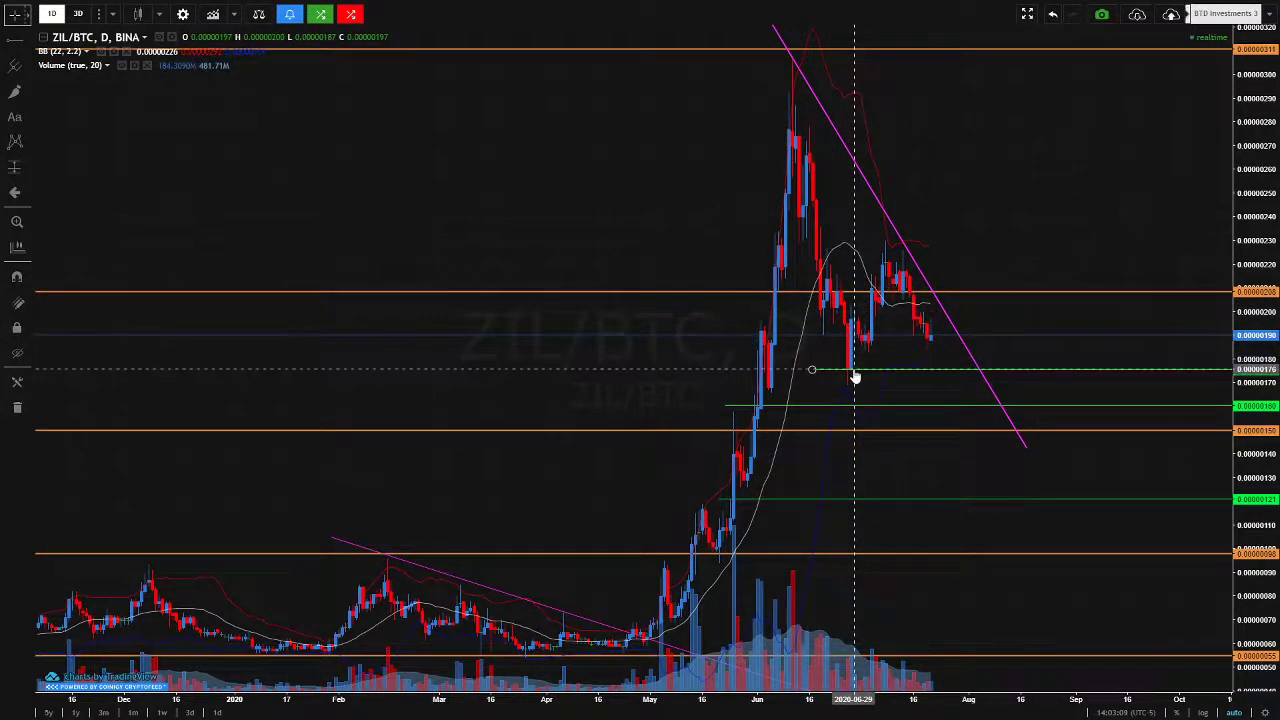
{"action": "left_click", "coordinate": [811, 369]}
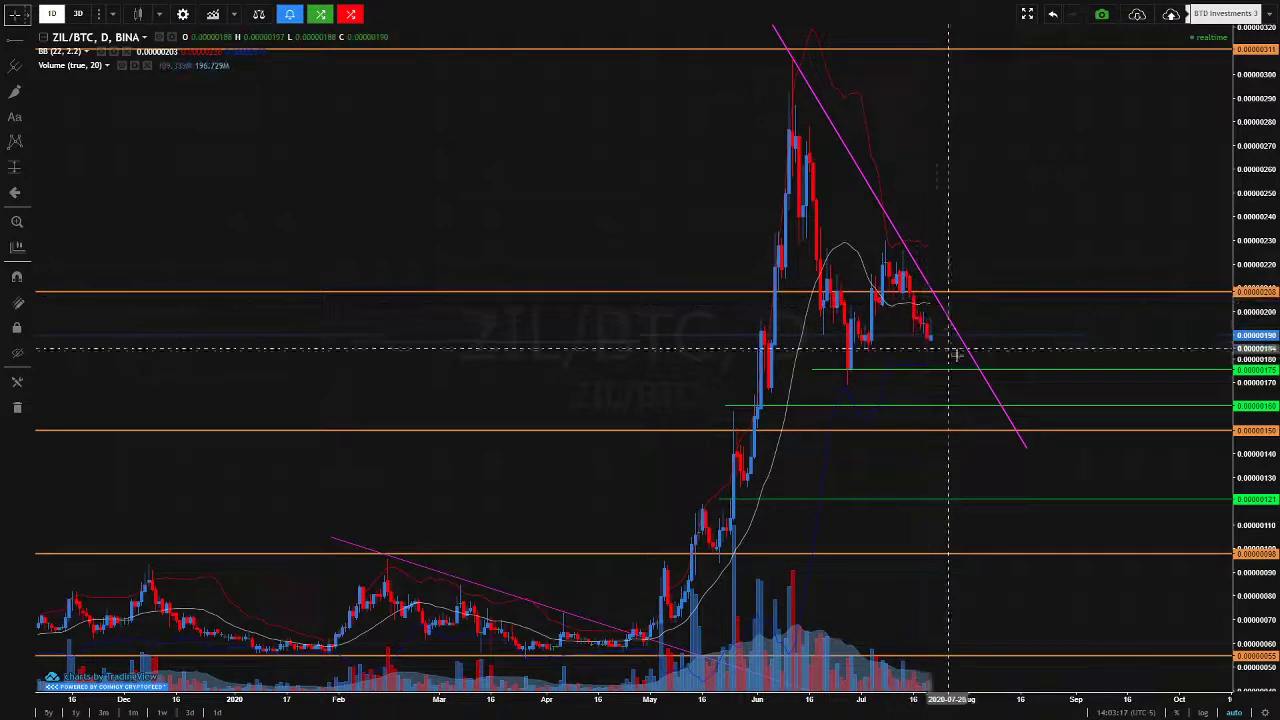
{"action": "scroll", "coordinate": [1020, 341], "scroll_direction": "up", "scroll_amount": 3}
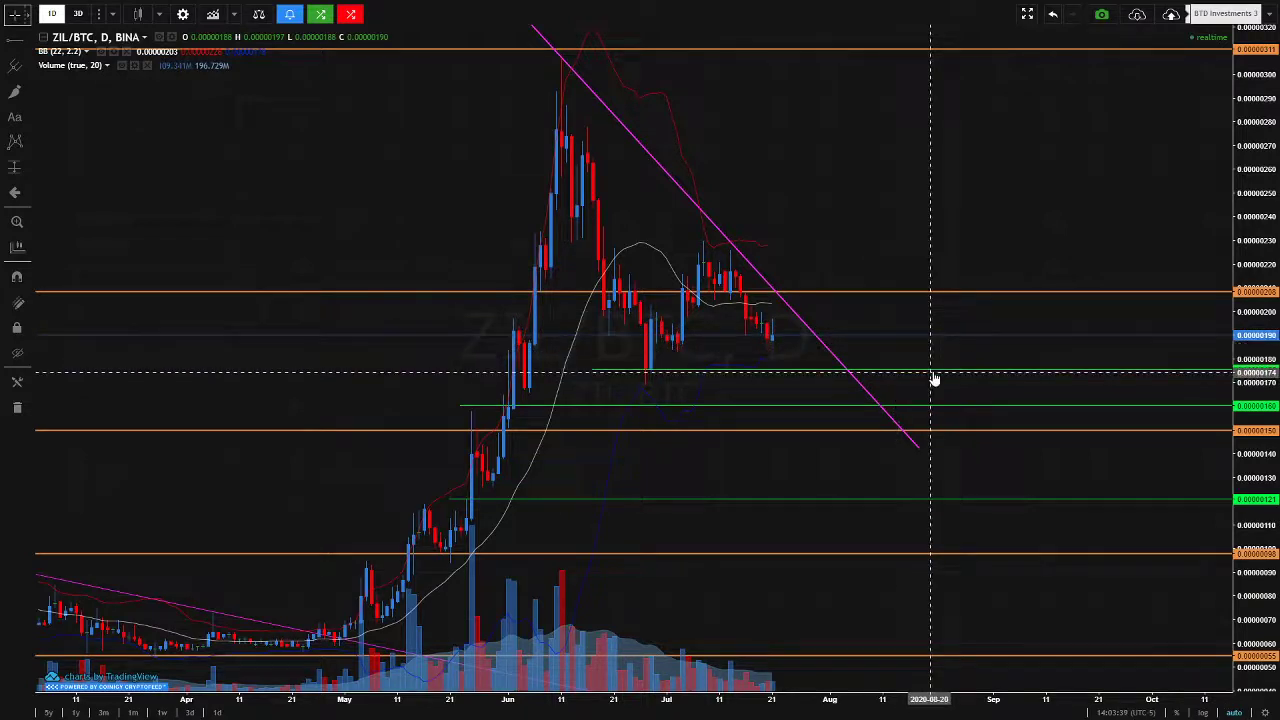
{"action": "left_click", "coordinate": [920, 450]}
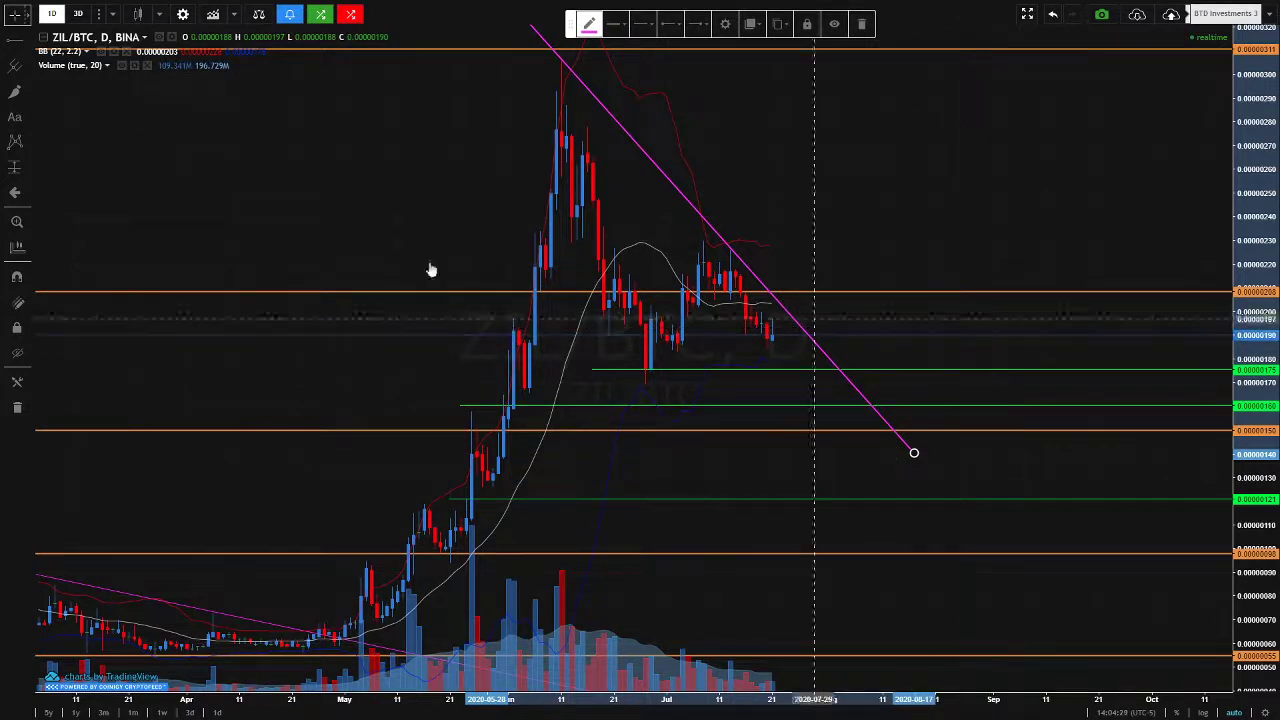
Deselect the magenta trendline and drag the green support line down to about 0.00000159
{"action": "left_click", "coordinate": [158, 18]}
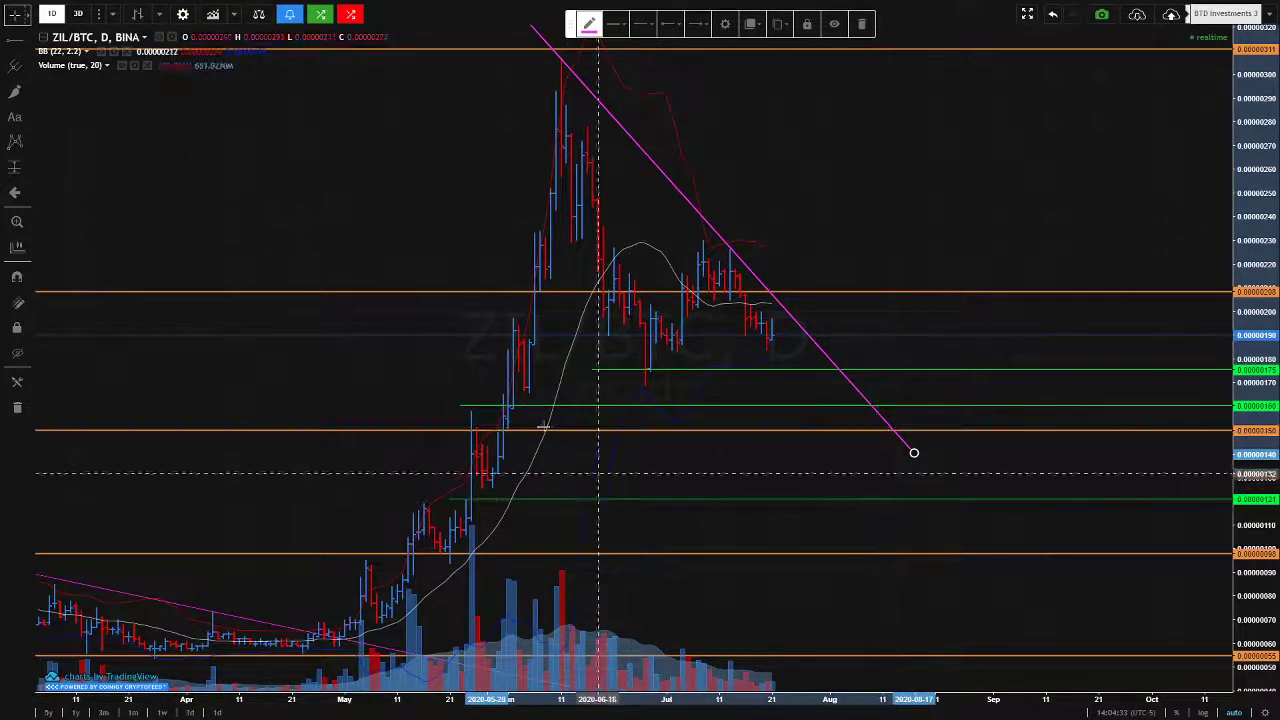
{"action": "left_click", "coordinate": [470, 410]}
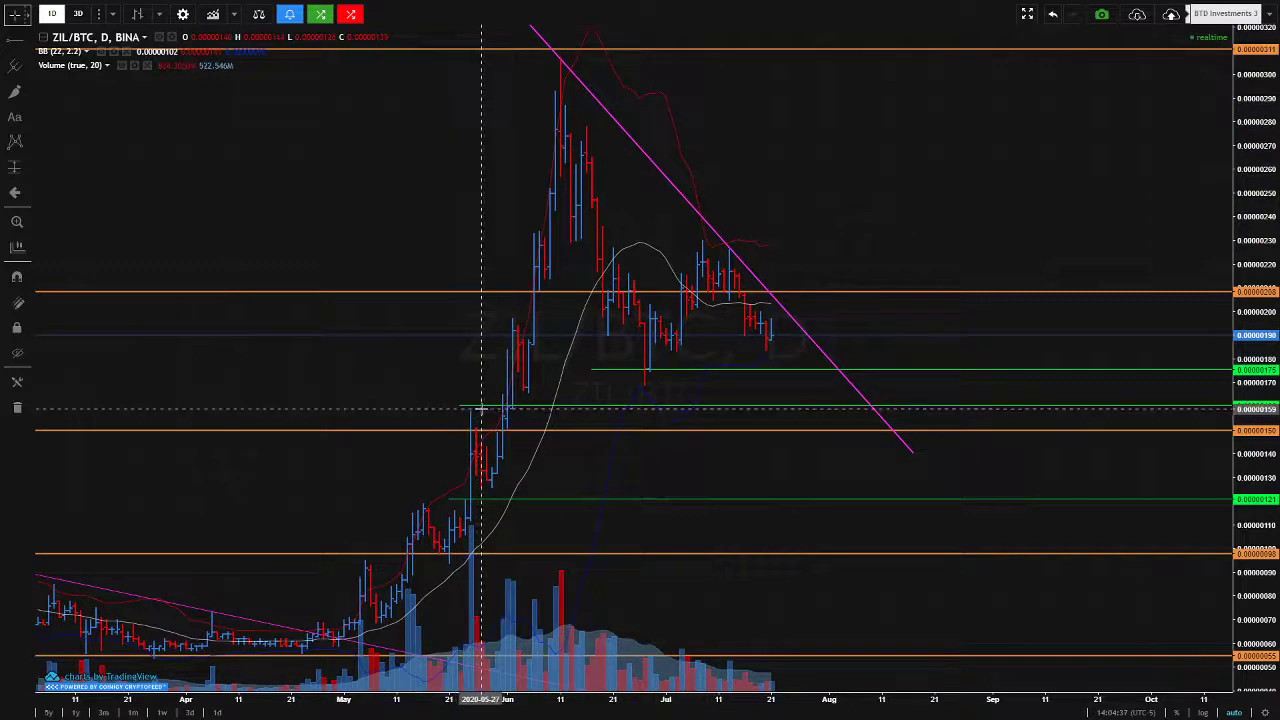
{"action": "left_click_drag", "start_coordinate": [487, 409], "coordinate": [482, 413]}
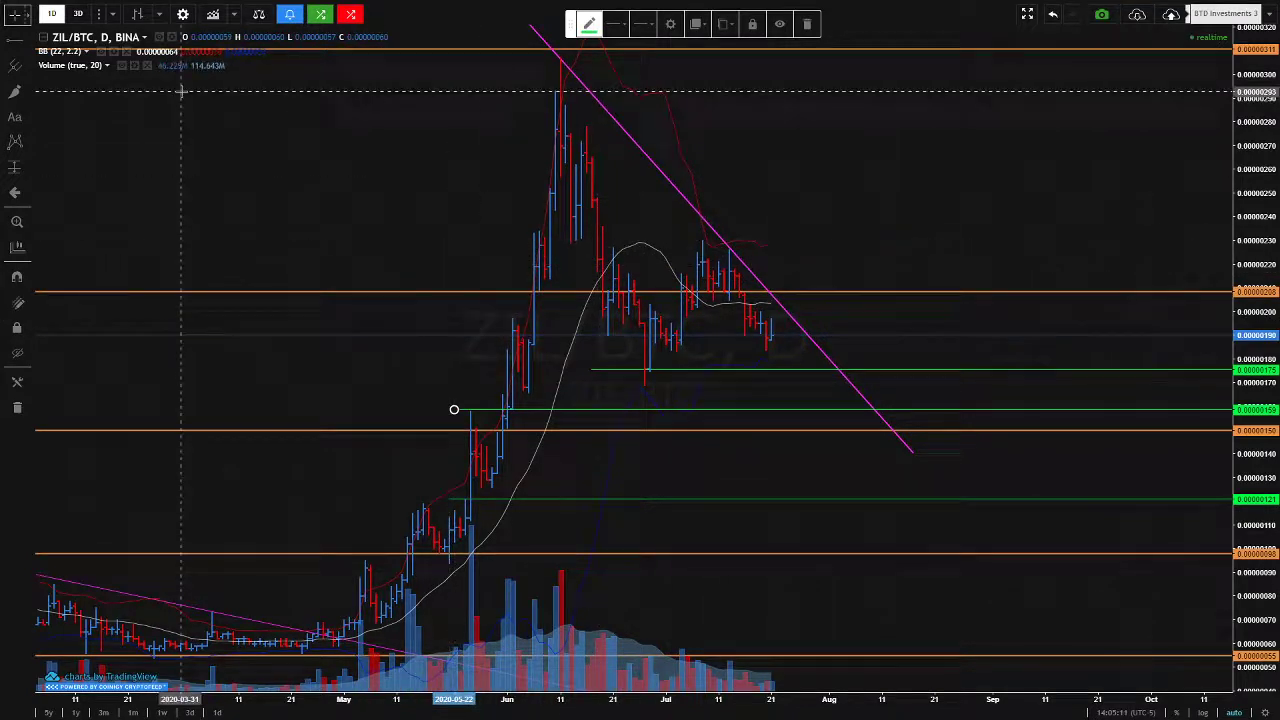
Switch the ZIL/BTC chart interval to 1-hour bars
{"action": "left_click", "coordinate": [79, 14]}
{"action": "left_click", "coordinate": [98, 14]}
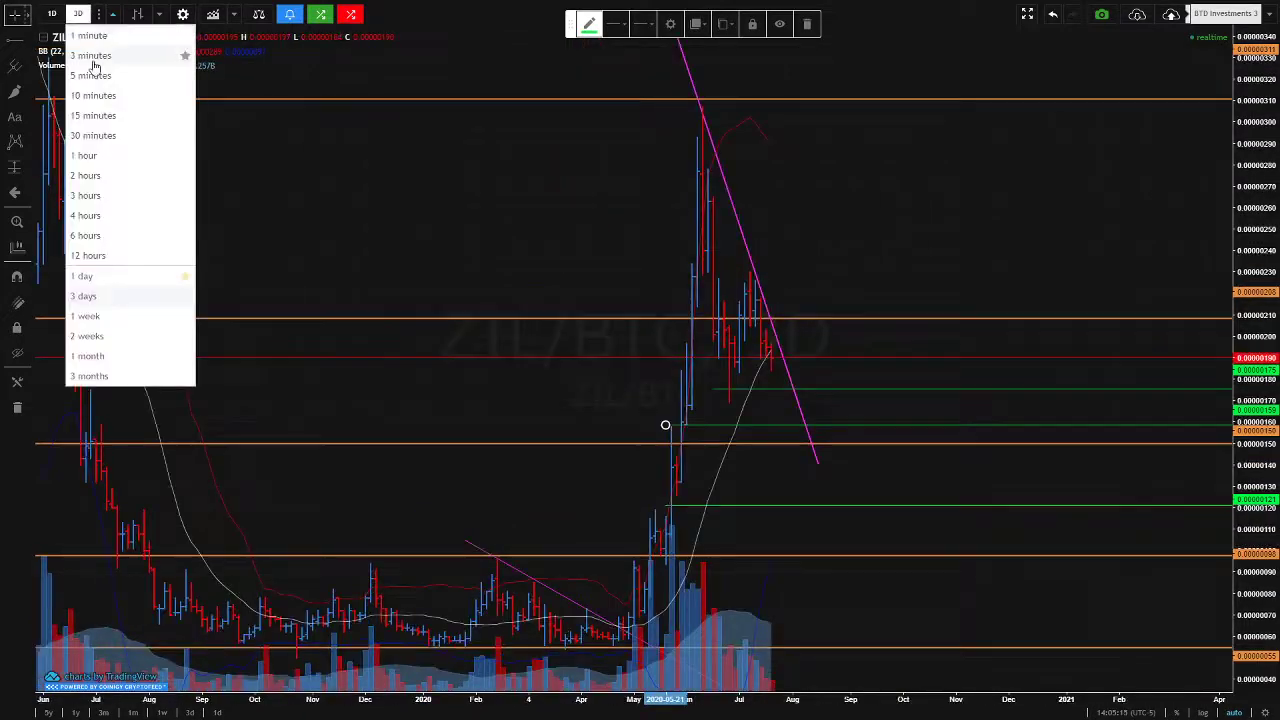
{"action": "left_click", "coordinate": [88, 156]}
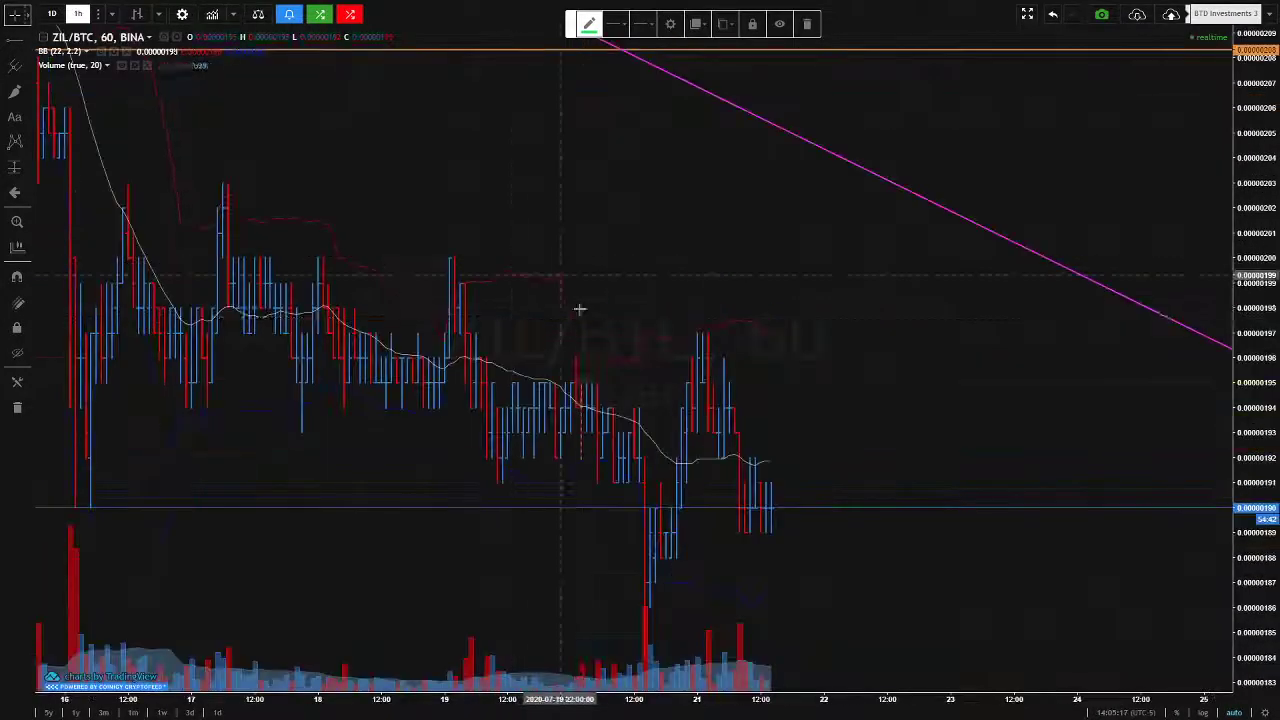
Frame the May–July price action and raise the 0.00000150 horizontal line to 0.00000151
{"action": "scroll", "coordinate": [607, 337], "scroll_direction": "down", "scroll_amount": 6}
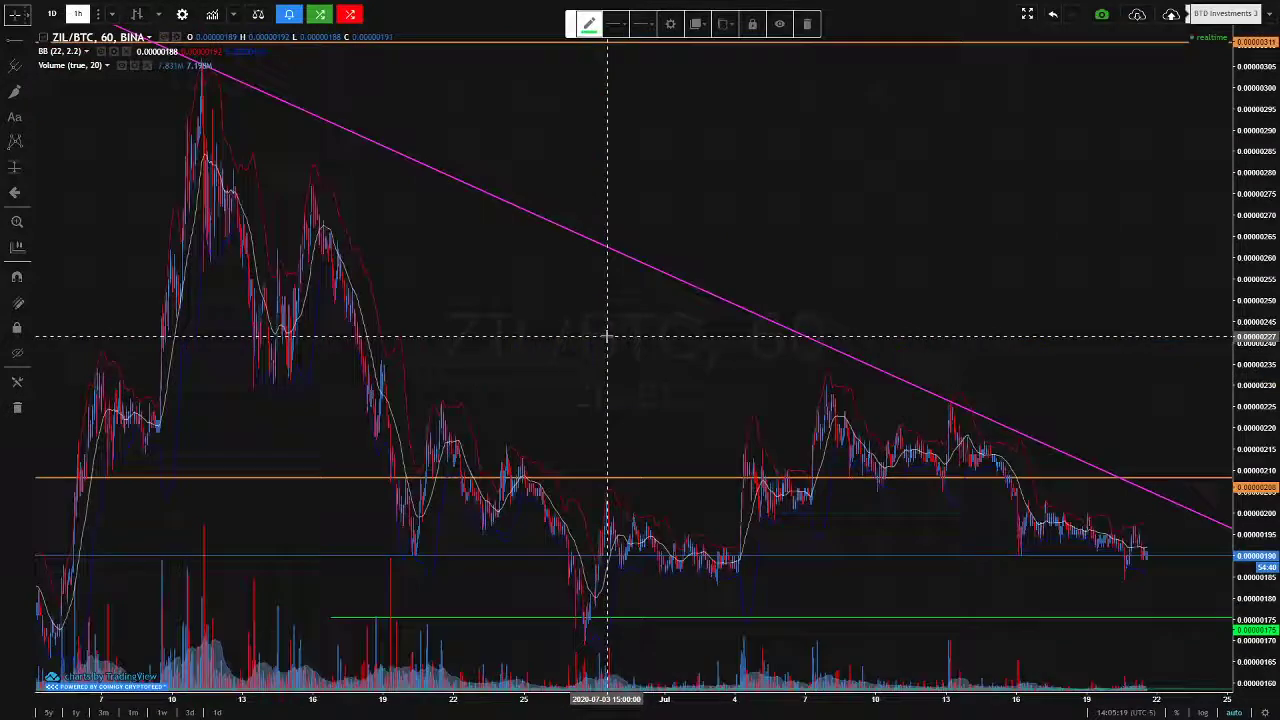
{"action": "scroll", "coordinate": [688, 366], "scroll_direction": "up", "scroll_amount": 1}
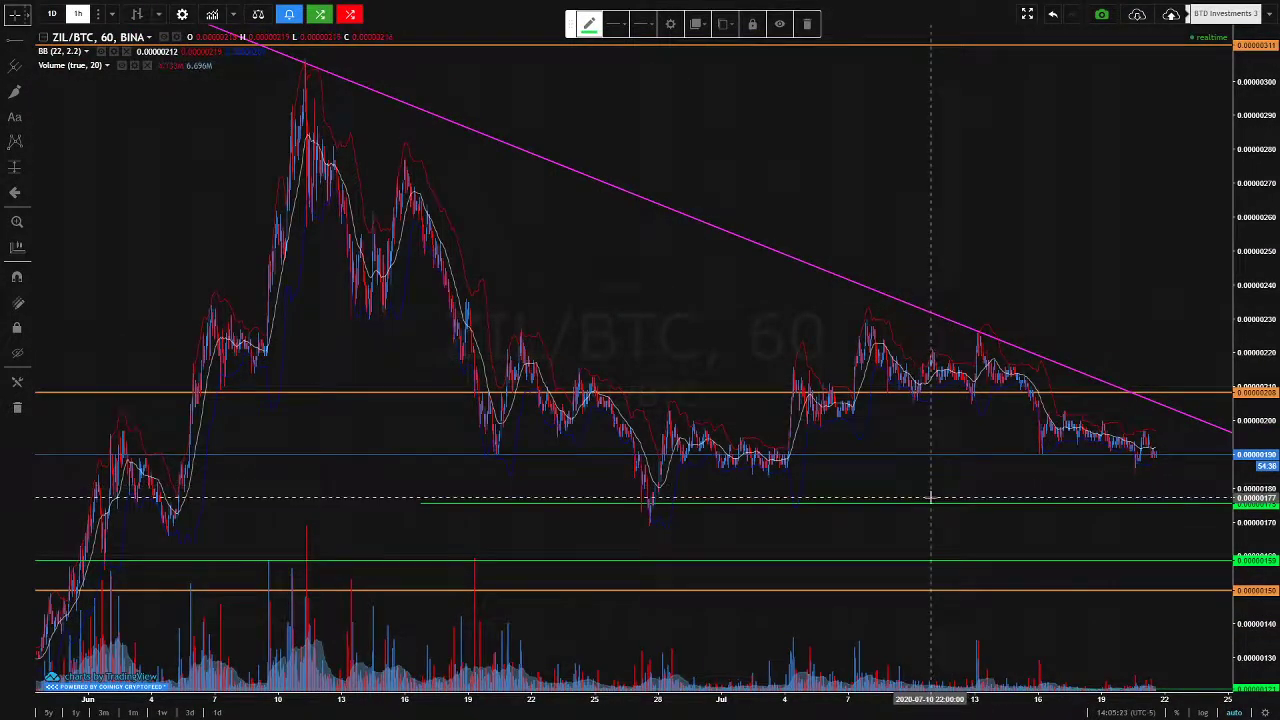
{"action": "scroll", "coordinate": [930, 497], "scroll_direction": "up", "scroll_amount": 1}
{"action": "left_click_drag", "start_coordinate": [971, 423], "coordinate": [791, 421]}
{"action": "scroll", "coordinate": [791, 421], "scroll_direction": "up", "scroll_amount": 4}
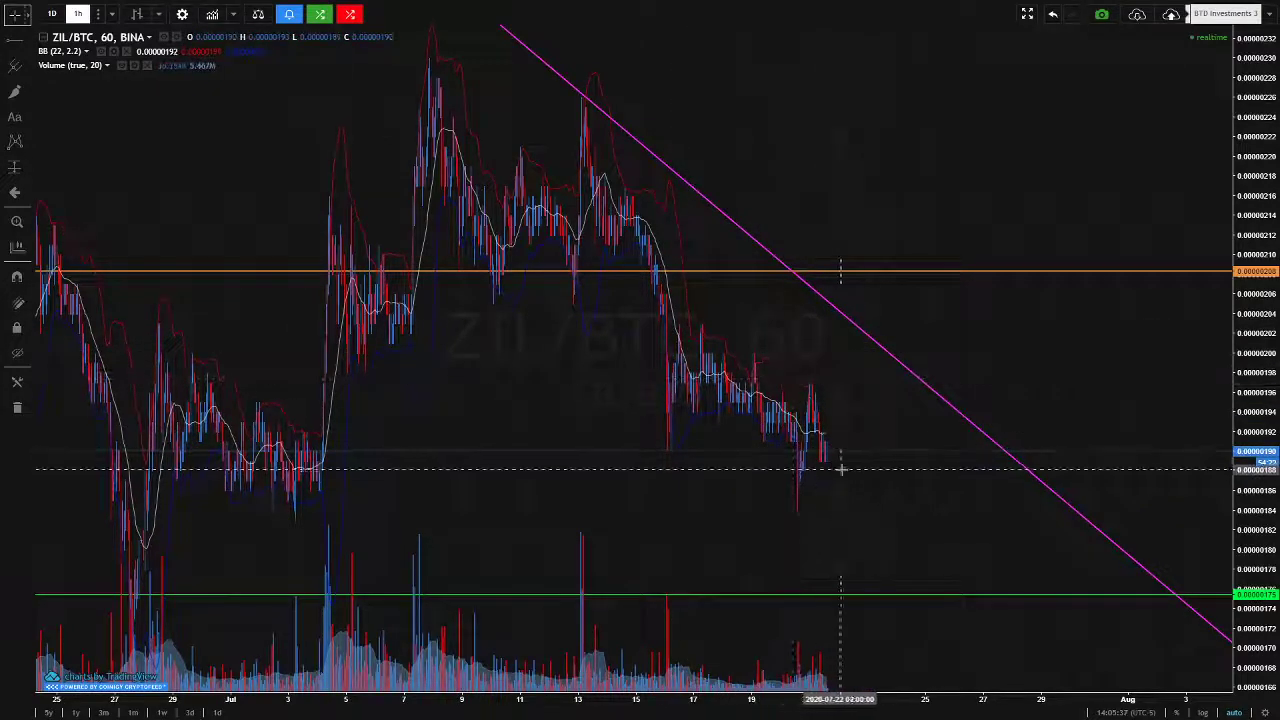
{"action": "left_click_drag", "start_coordinate": [845, 510], "coordinate": [866, 443]}
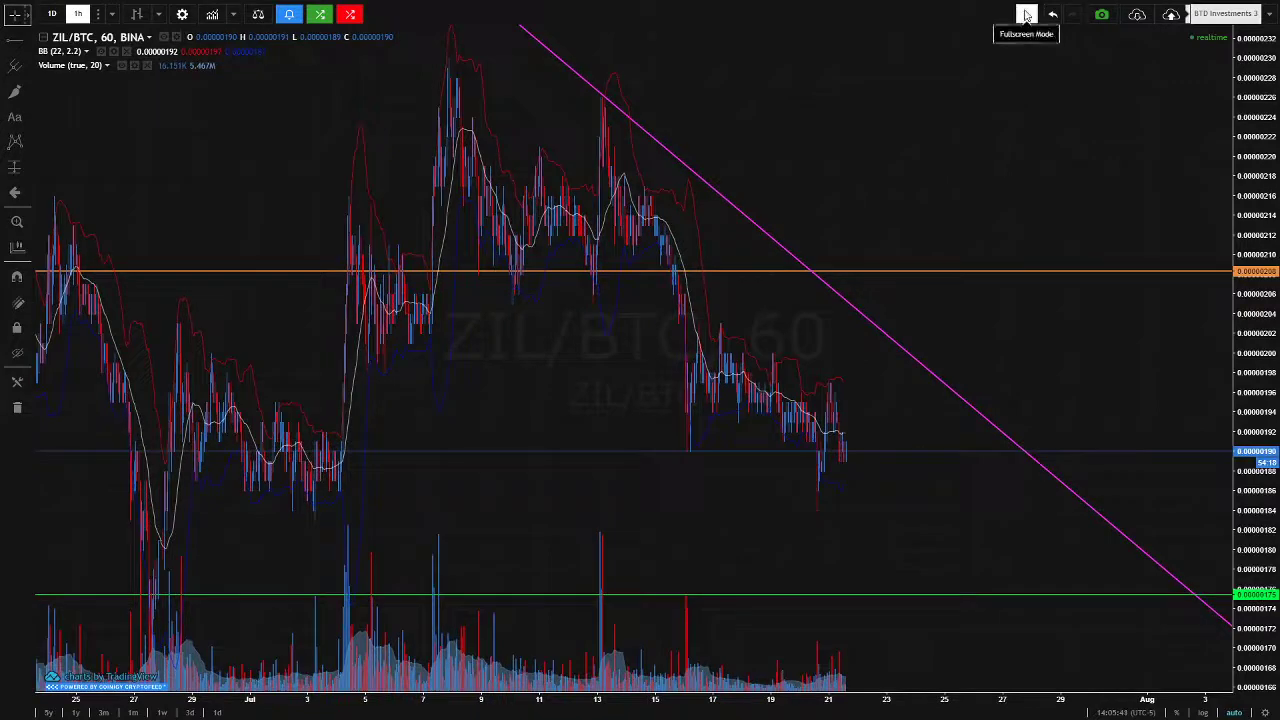
{"action": "scroll", "coordinate": [886, 286], "scroll_direction": "down", "scroll_amount": 5}
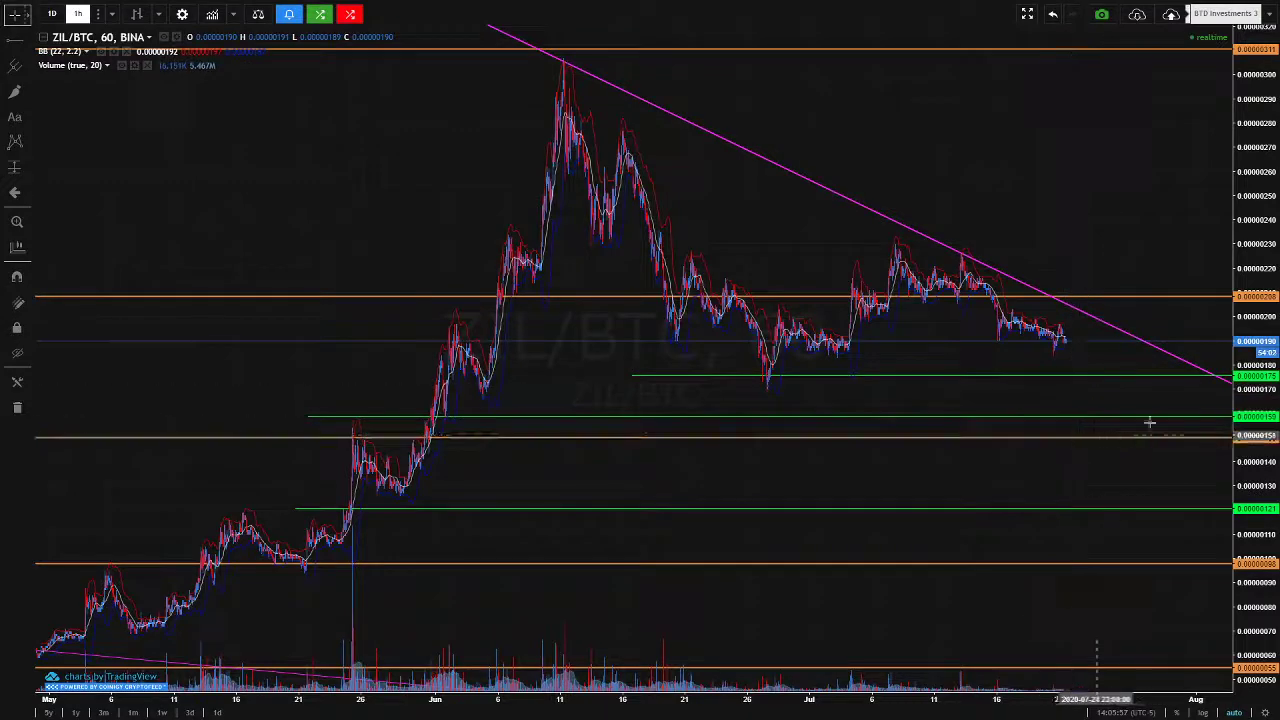
{"action": "left_click_drag", "start_coordinate": [1115, 445], "coordinate": [1129, 435]}
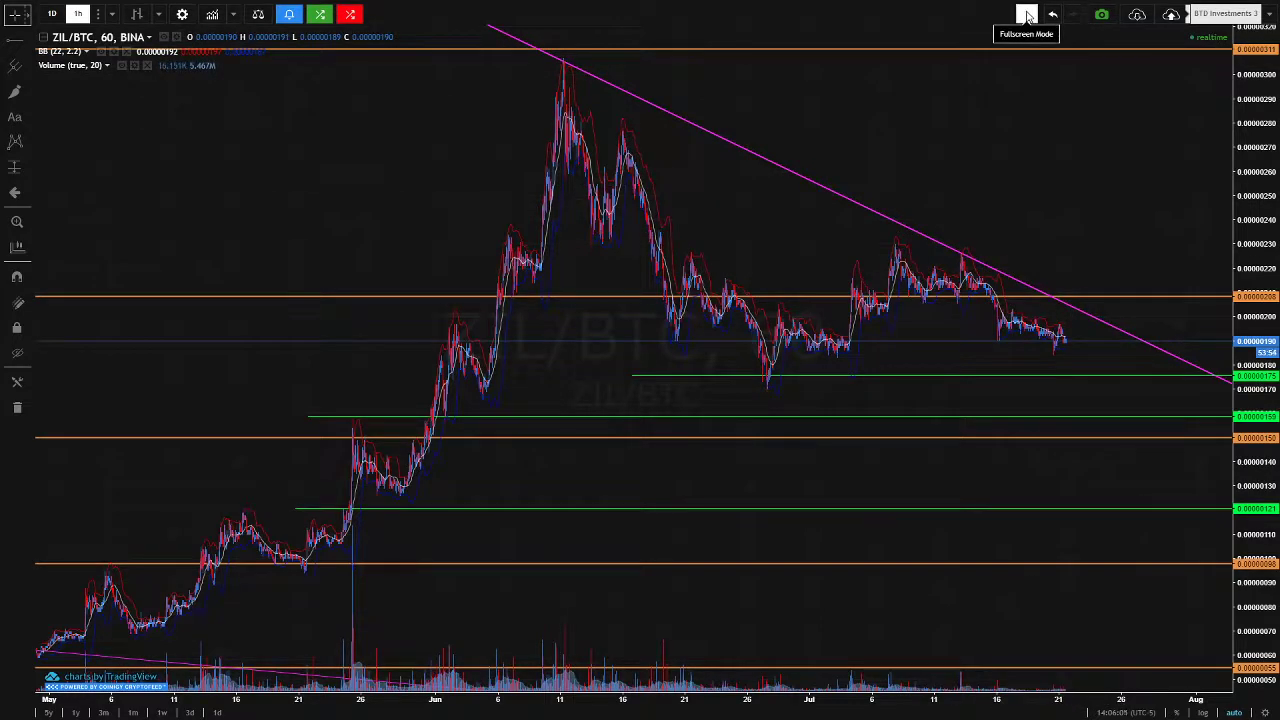
Switch the chart back to the 1D interval and zoom in
{"action": "left_click", "coordinate": [51, 14]}
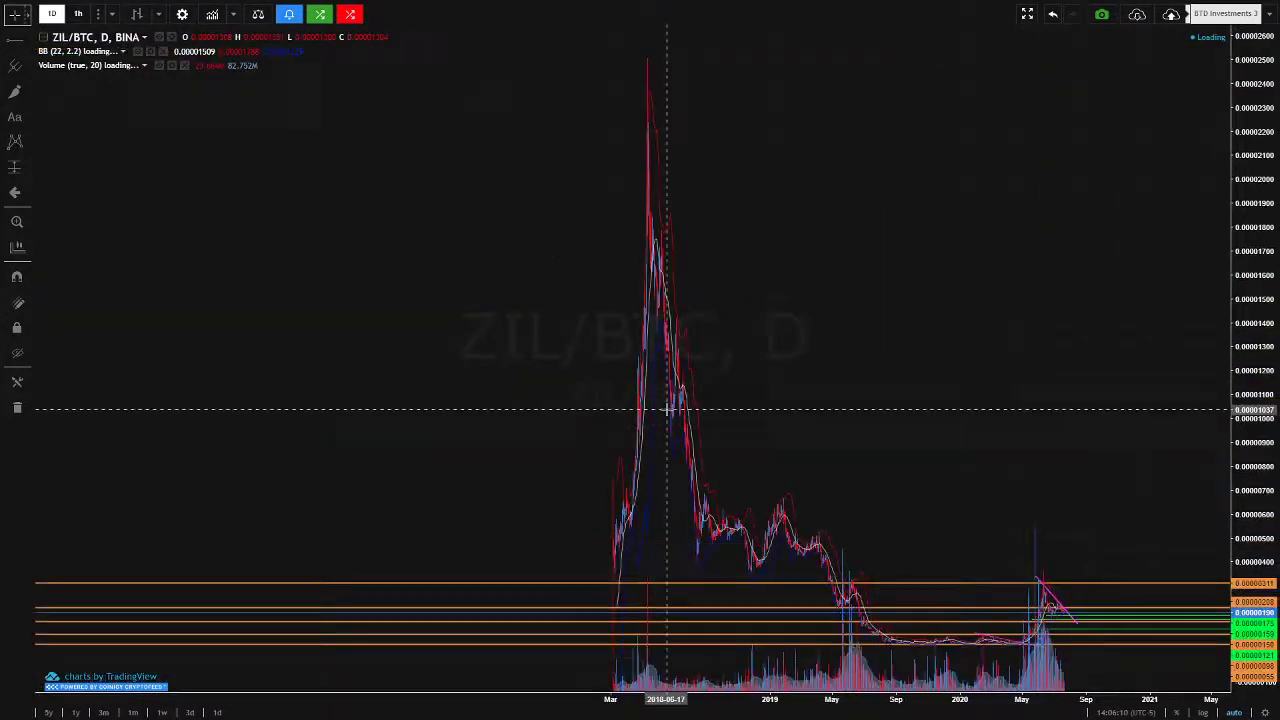
{"action": "scroll", "coordinate": [886, 463], "scroll_direction": "up", "scroll_amount": 5}
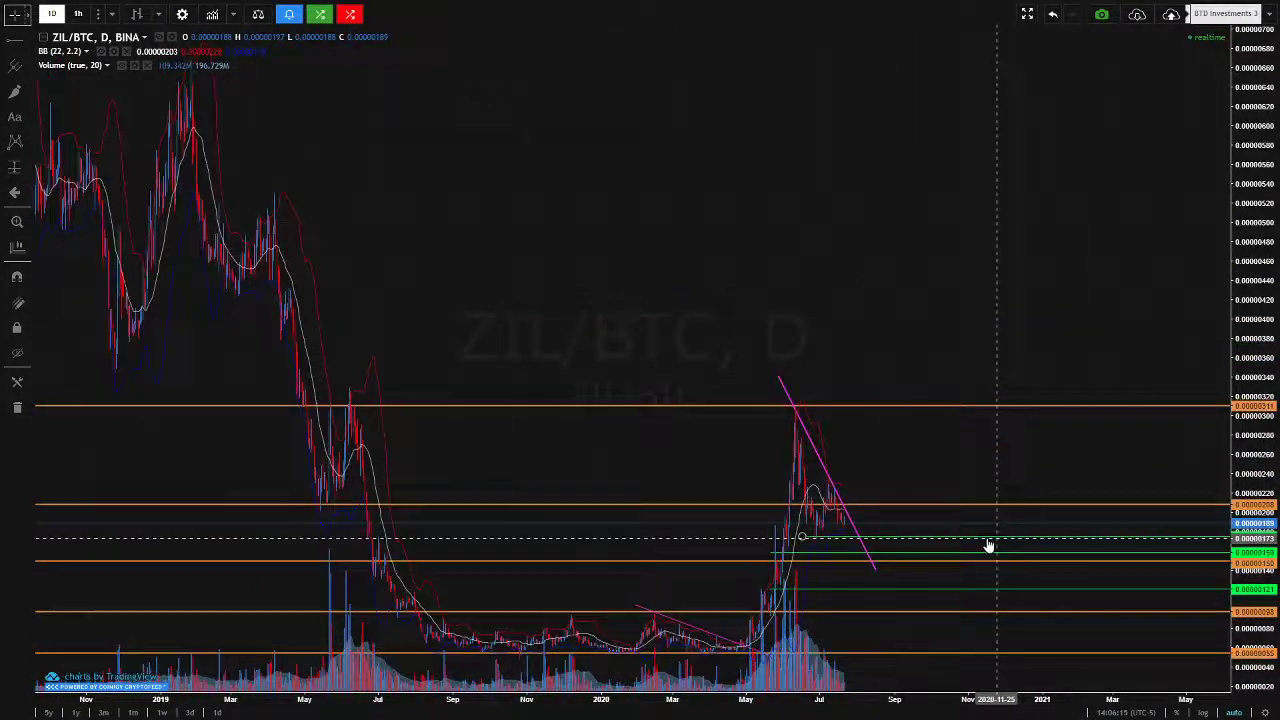
{"action": "scroll", "coordinate": [923, 434], "scroll_direction": "up", "scroll_amount": 2}
{"action": "scroll", "coordinate": [1010, 378], "scroll_direction": "up", "scroll_amount": 3}
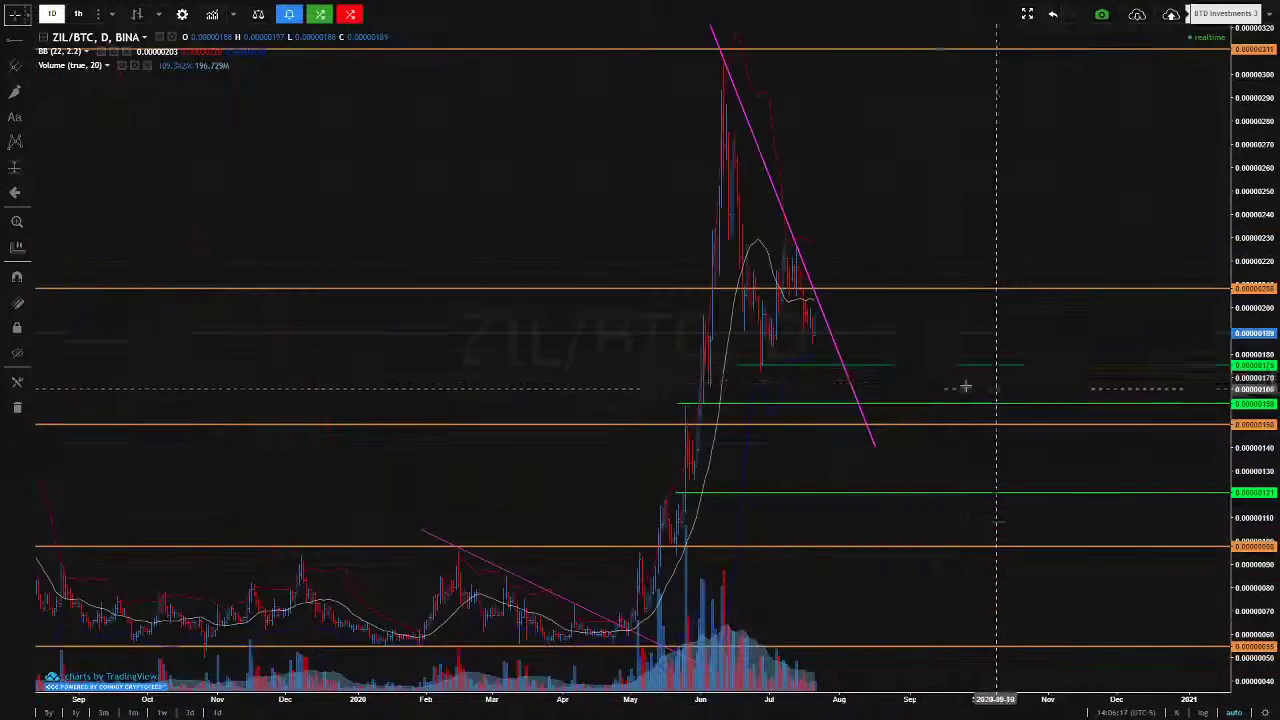
Draw the price as candlesticks and frame the 2020 rally with its trendlines and supports
{"action": "left_click", "coordinate": [158, 16]}
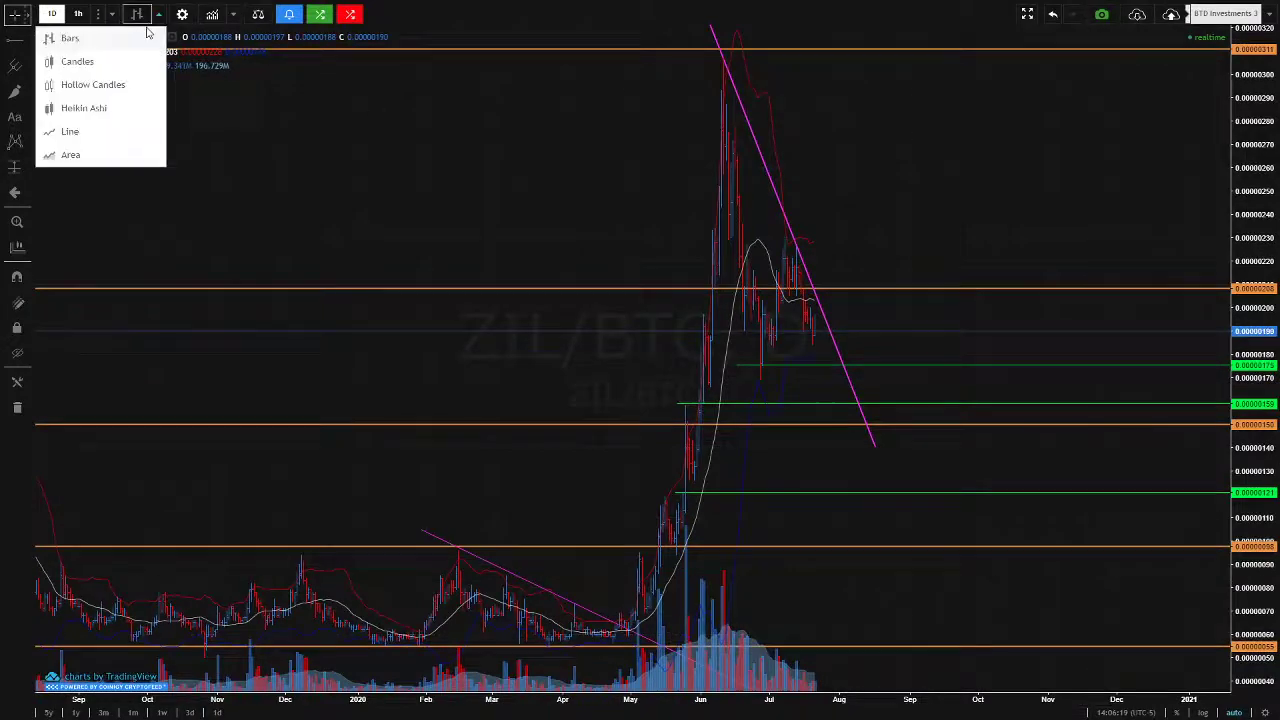
{"action": "left_click", "coordinate": [76, 62]}
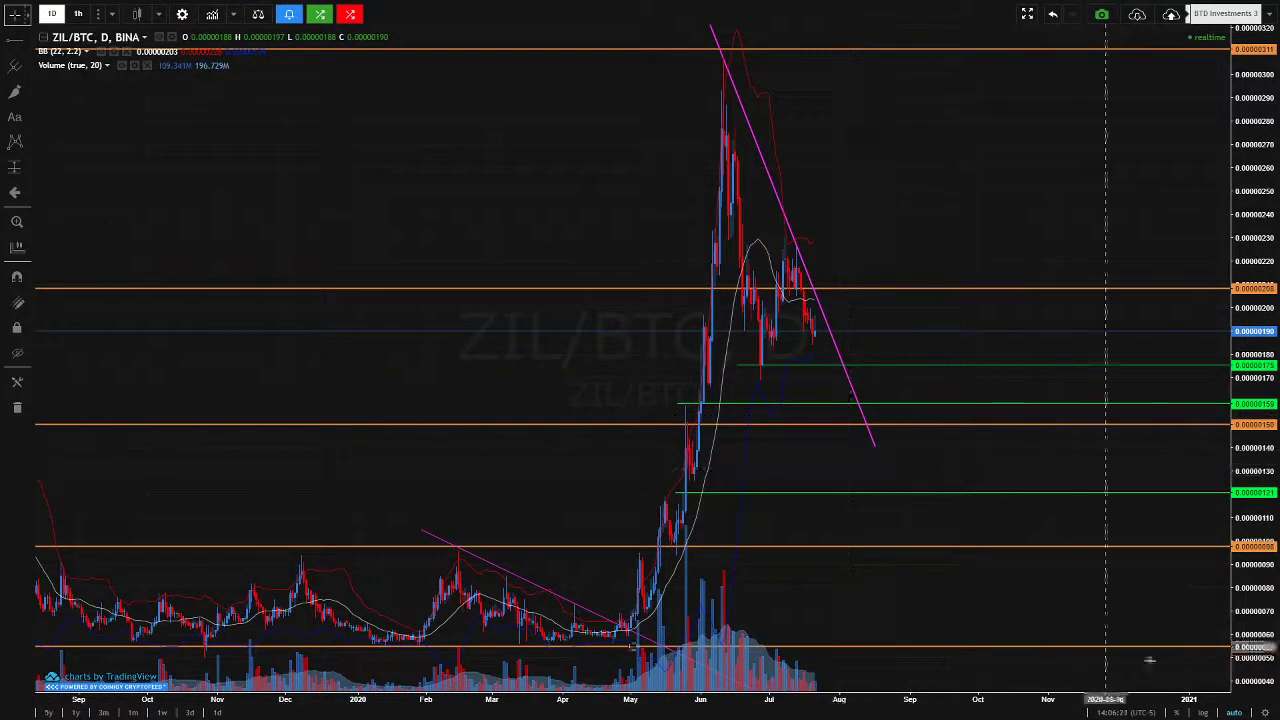
{"action": "scroll", "coordinate": [877, 526], "scroll_direction": "up", "scroll_amount": 2}
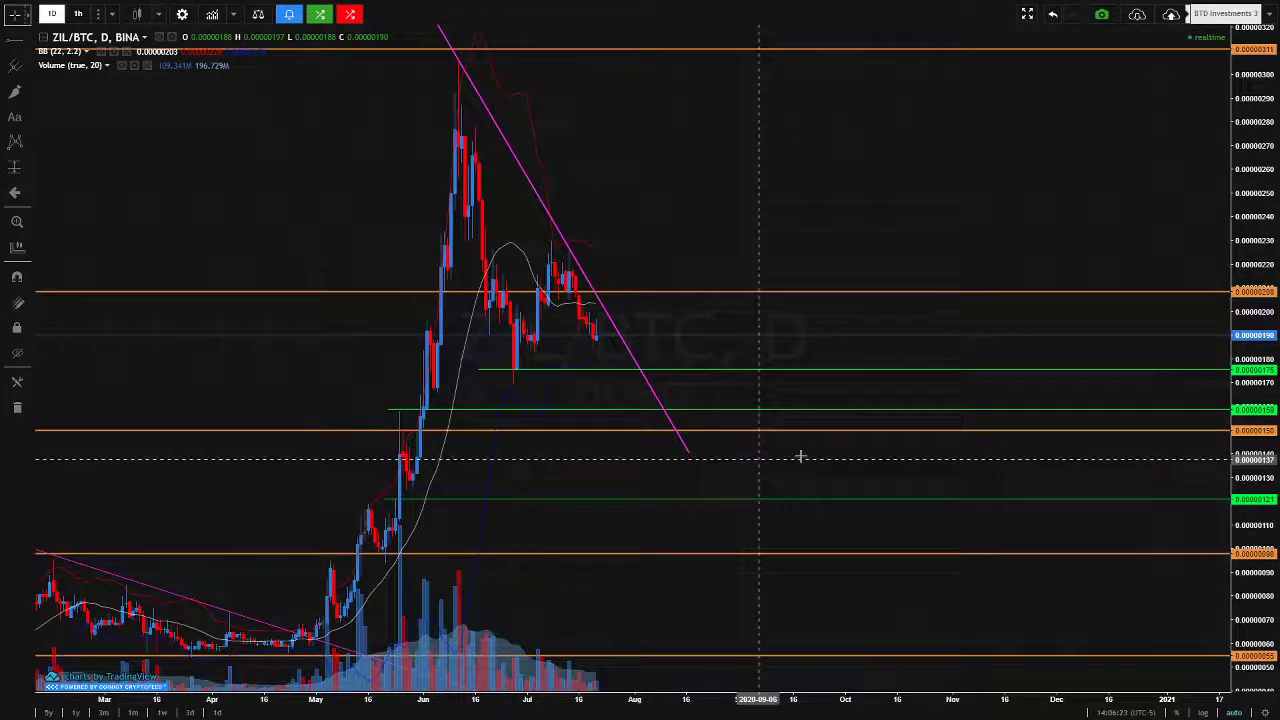
{"action": "left_click_drag", "start_coordinate": [800, 451], "coordinate": [1014, 446]}
{"action": "scroll", "coordinate": [786, 457], "scroll_direction": "up", "scroll_amount": 2}
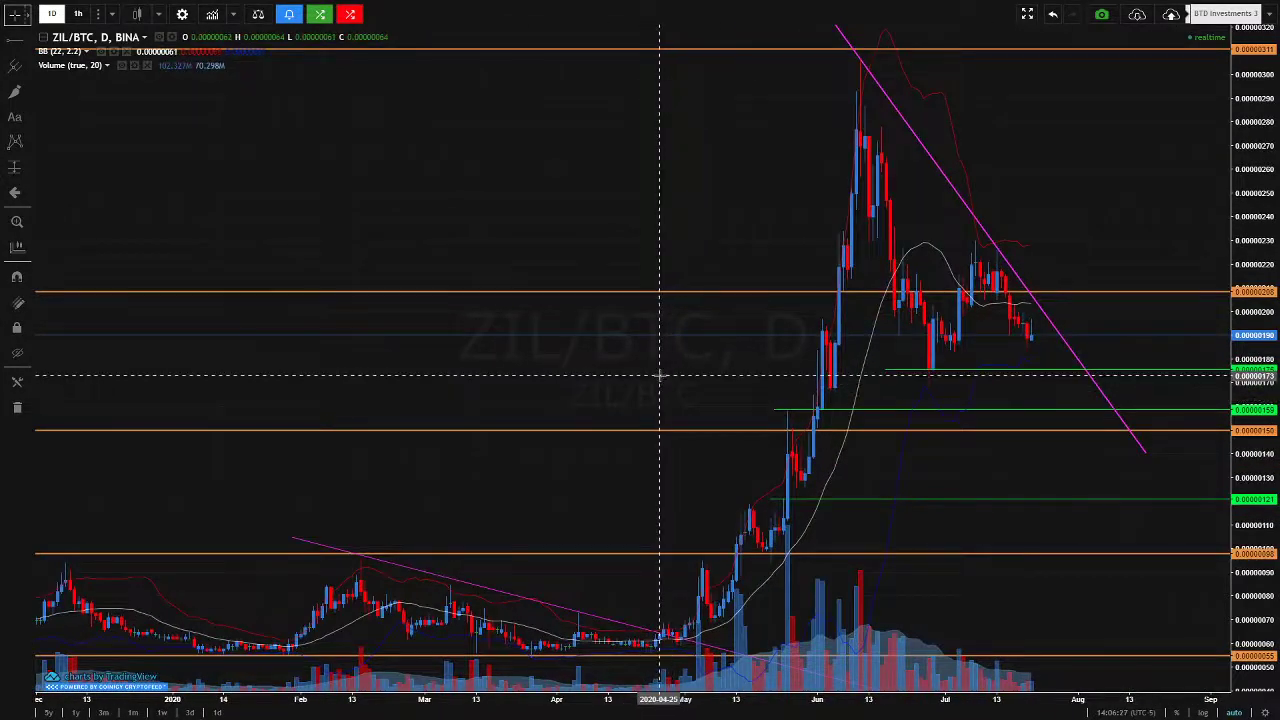
{"action": "scroll", "coordinate": [989, 463], "scroll_direction": "up", "scroll_amount": 1}
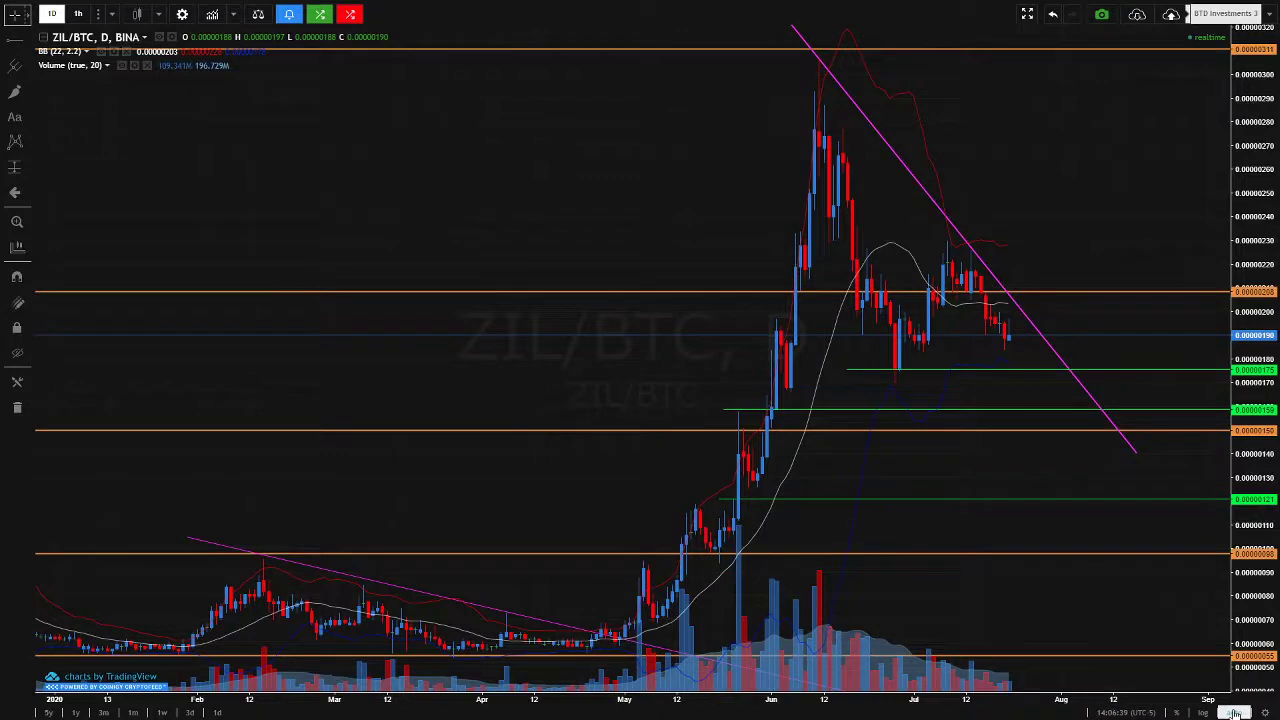
{"action": "left_click_drag", "start_coordinate": [1054, 594], "coordinate": [1035, 495]}
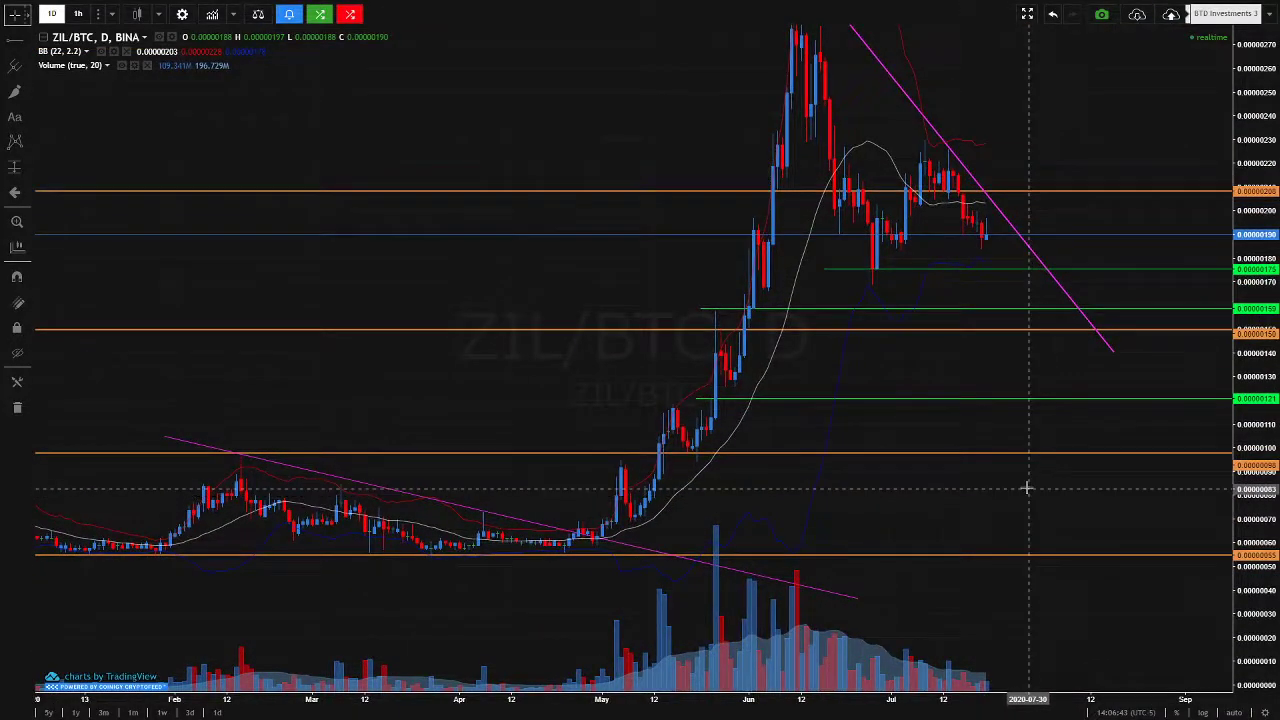